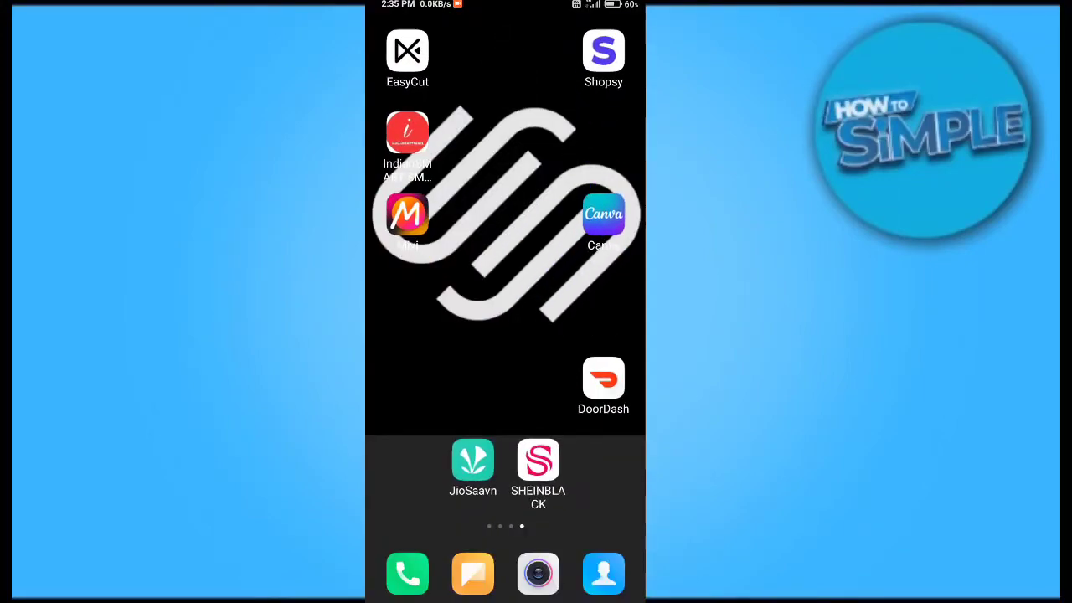
- Launch Canva, open the new-design sheet, then close it to return home
click(604, 215)
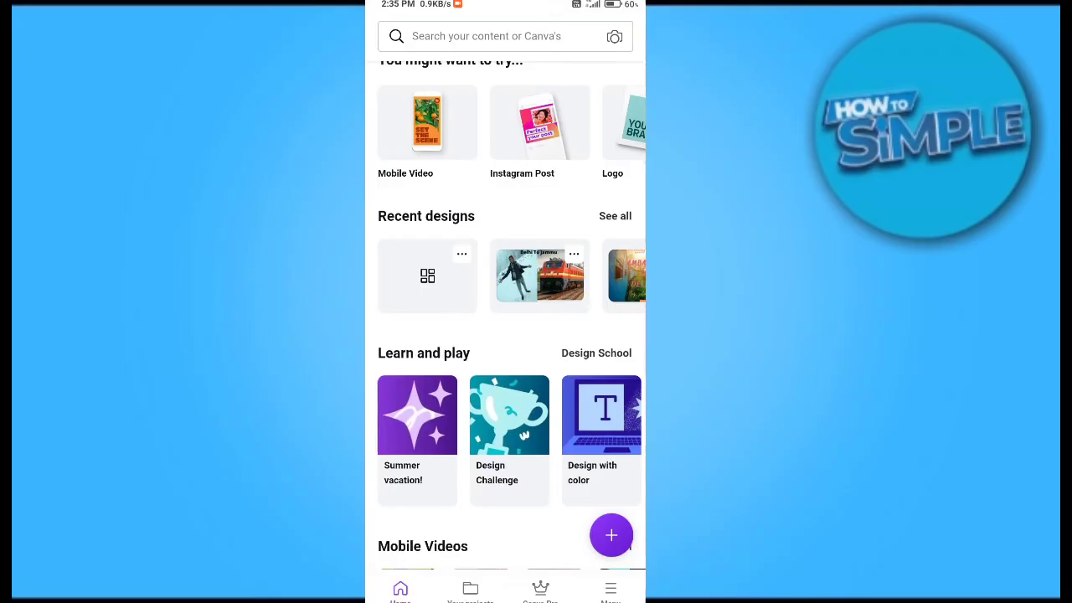
scroll(539, 457, down, 5)
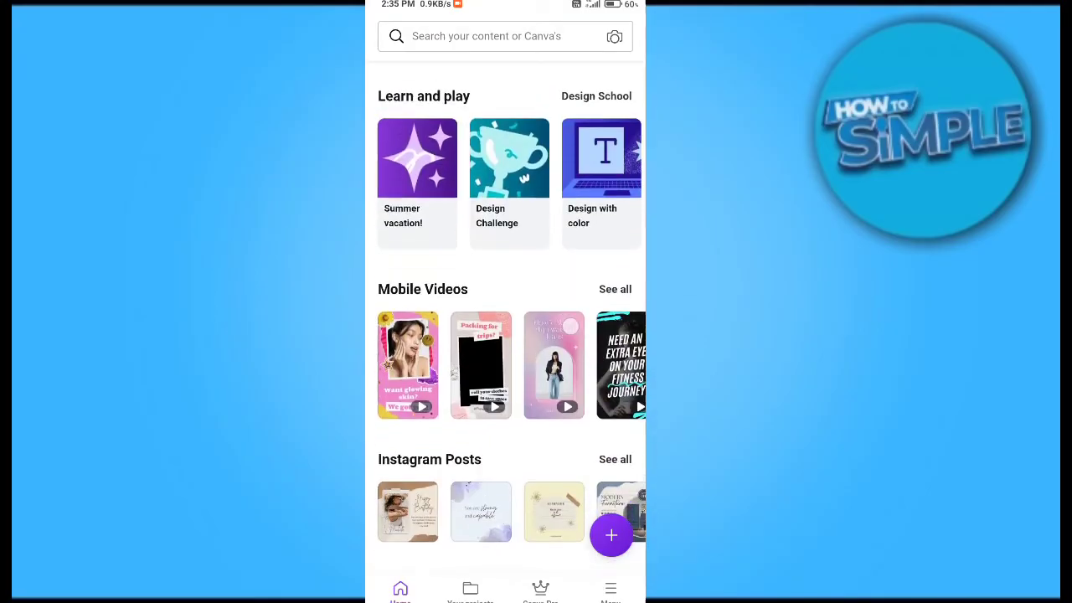
scroll(567, 421, down, 2)
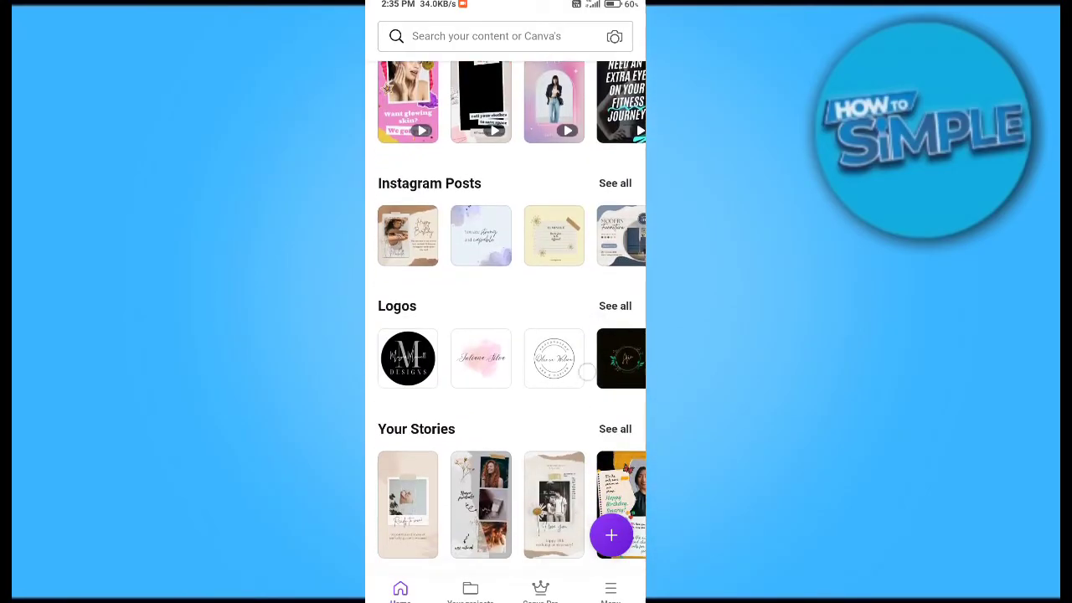
click(611, 535)
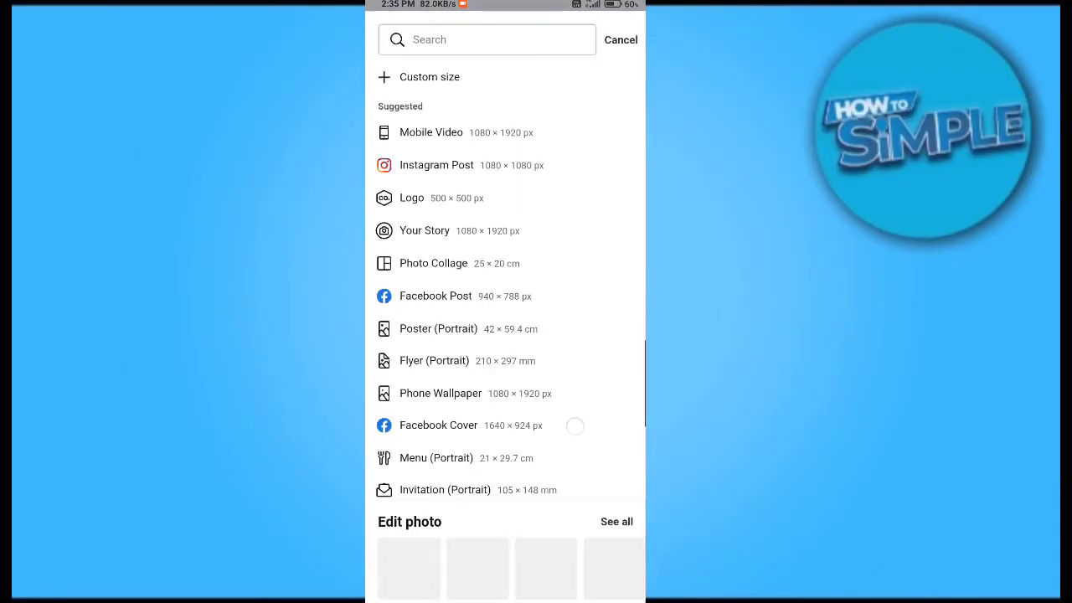
key(Escape)
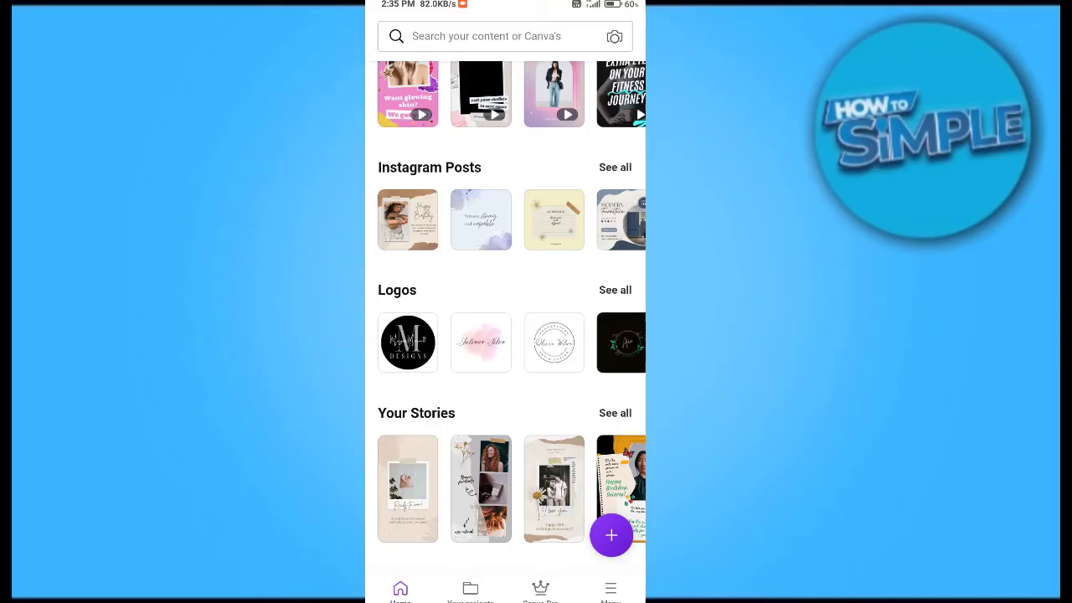
scroll(511, 318, down, 1)
scroll(511, 318, down, 1)
scroll(511, 318, down, 2)
scroll(511, 318, up, 1)
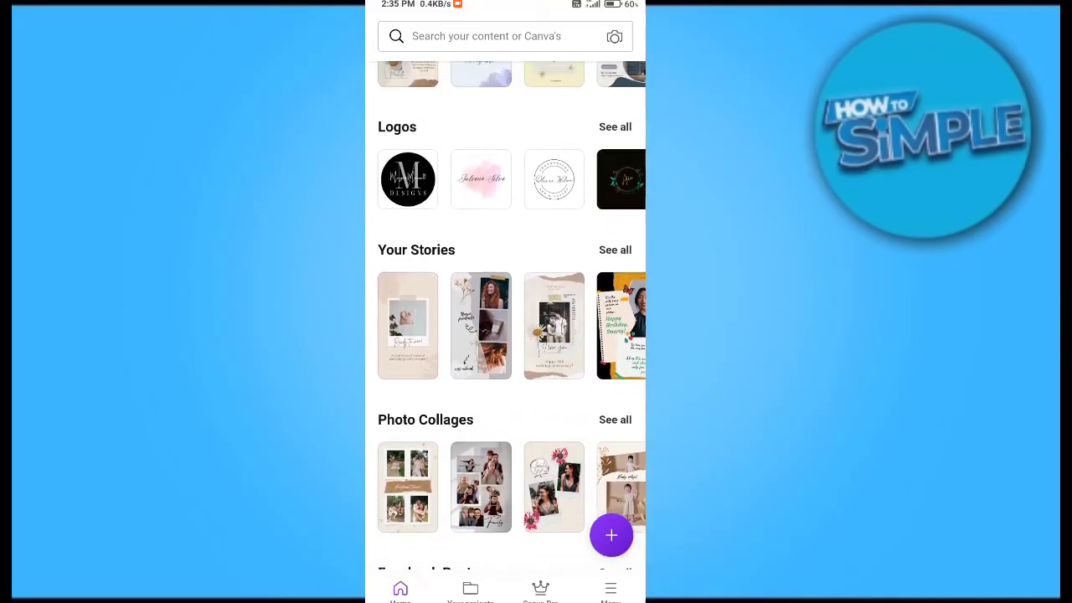
scroll(511, 318, up, 1)
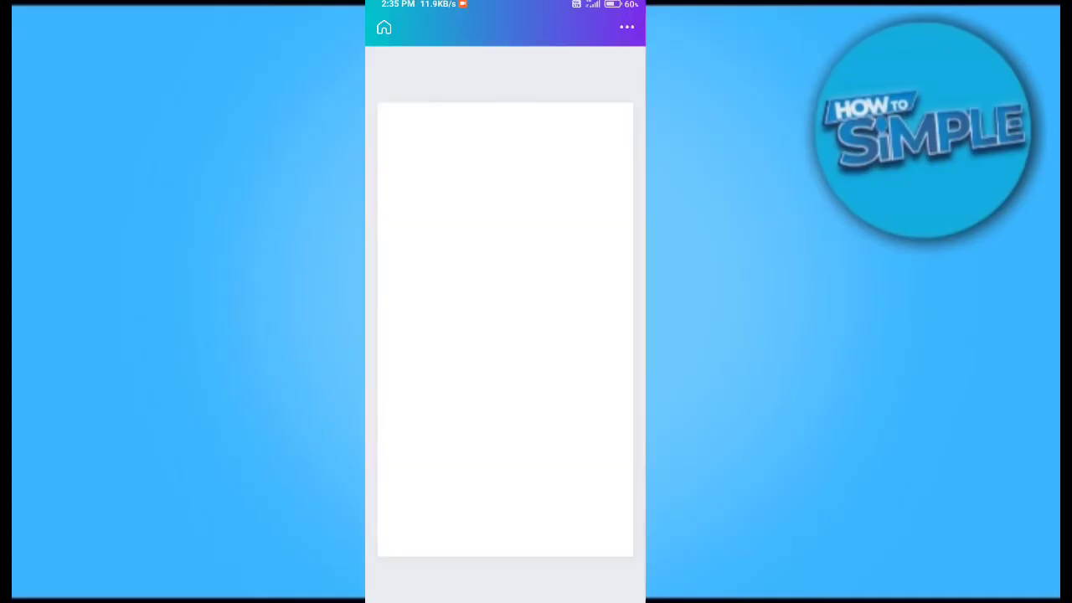
- Let the Happy Birthday, Smarty! story template load and select its card for editing
click(626, 33)
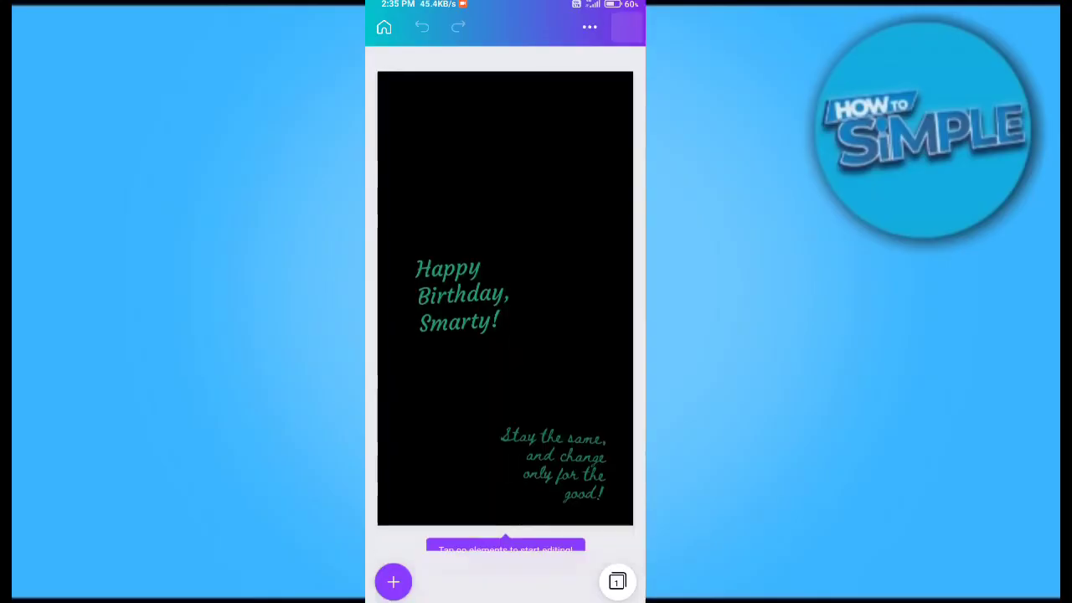
mouse_move(555, 402)
mouse_down()
mouse_move(580, 292)
mouse_move(579, 316)
mouse_up()
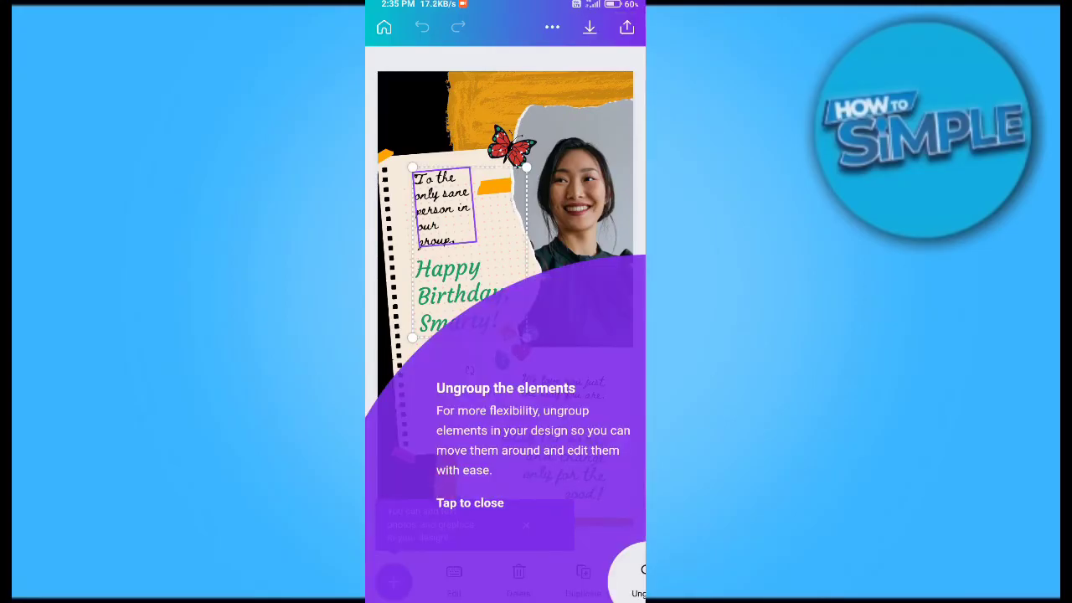
- Dismiss the ungrouping tip and close the text group's delete options without deleting
click(473, 500)
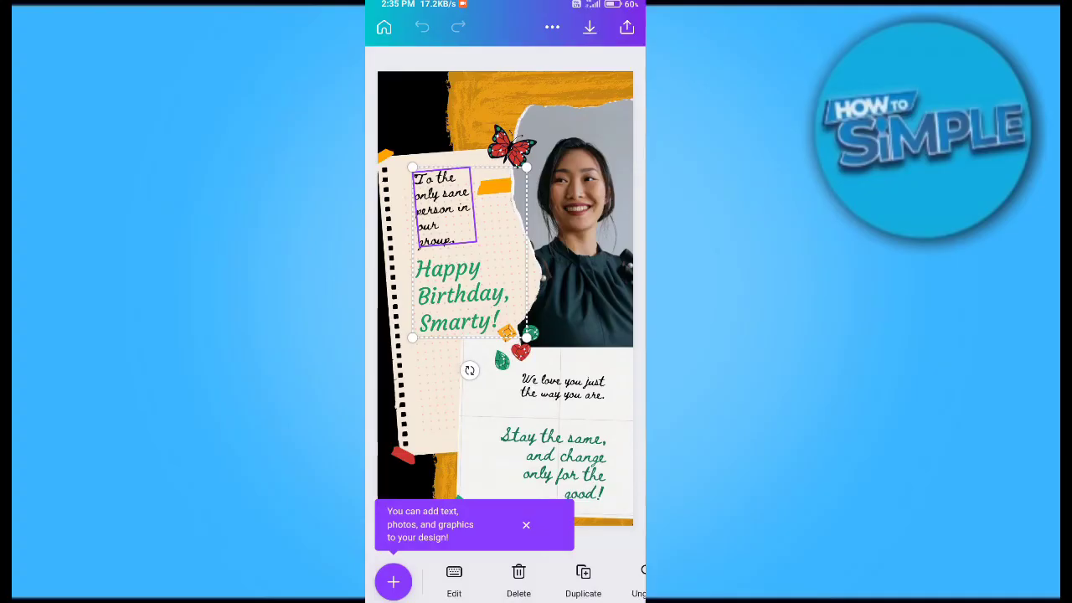
click(525, 570)
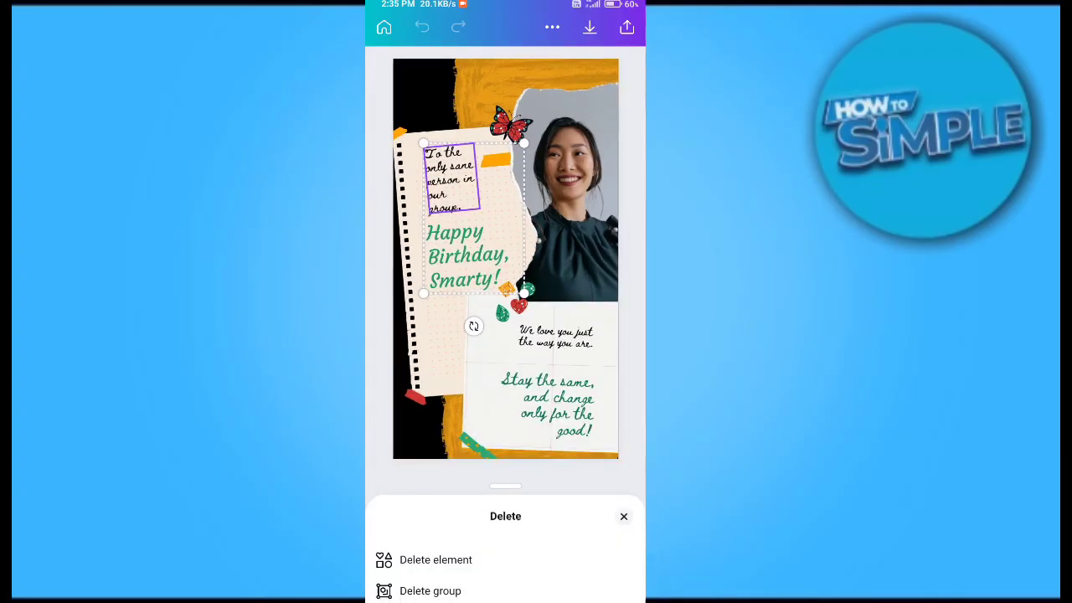
click(623, 516)
click(623, 517)
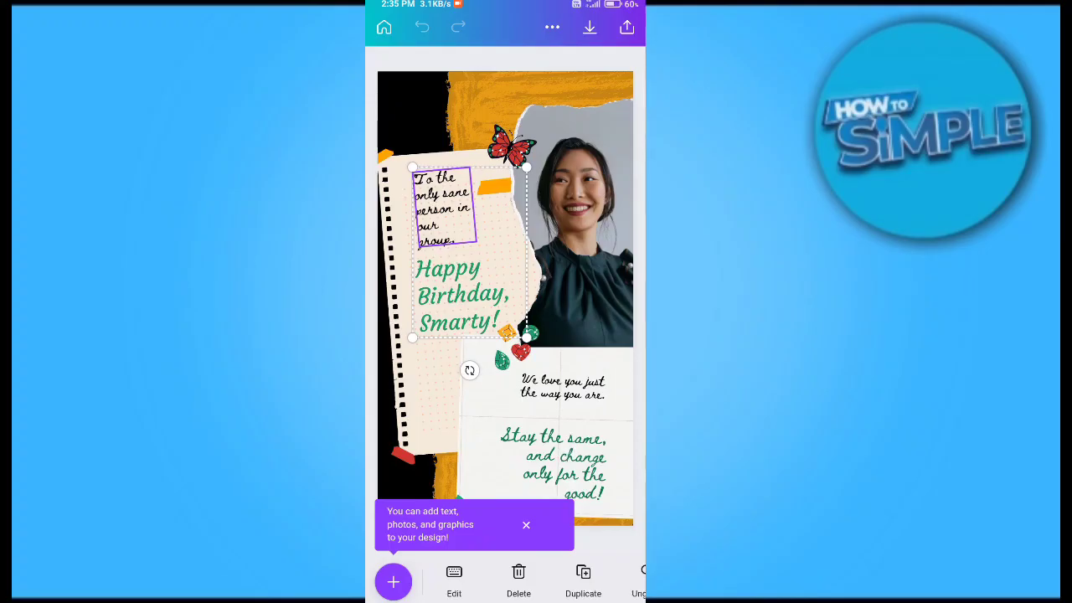
- Select the 'Stay the same, and change only for the good!' text box to show its options
click(553, 461)
click(526, 524)
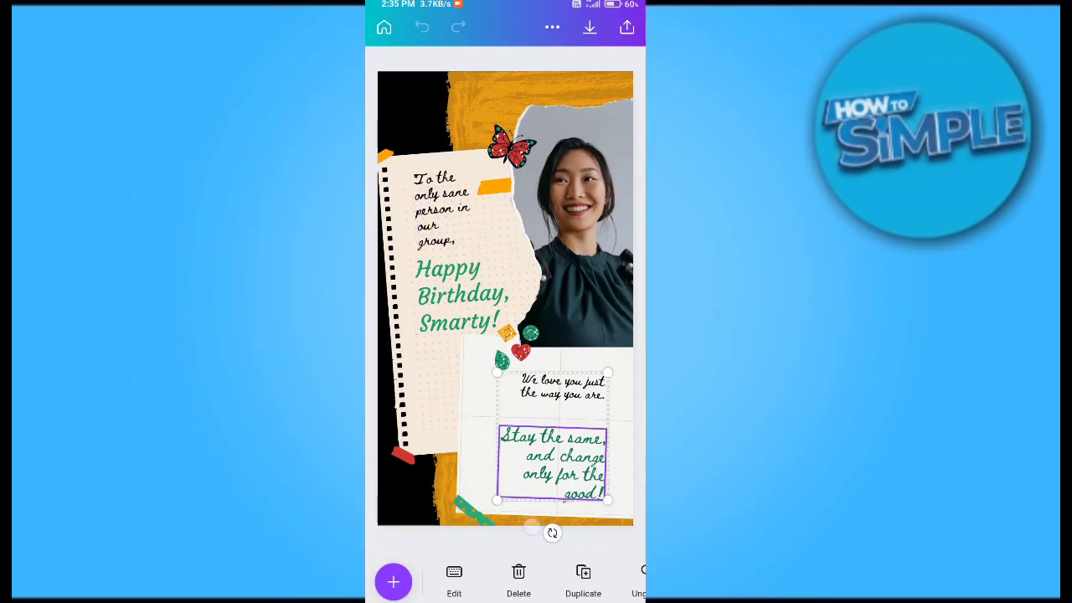
click(518, 577)
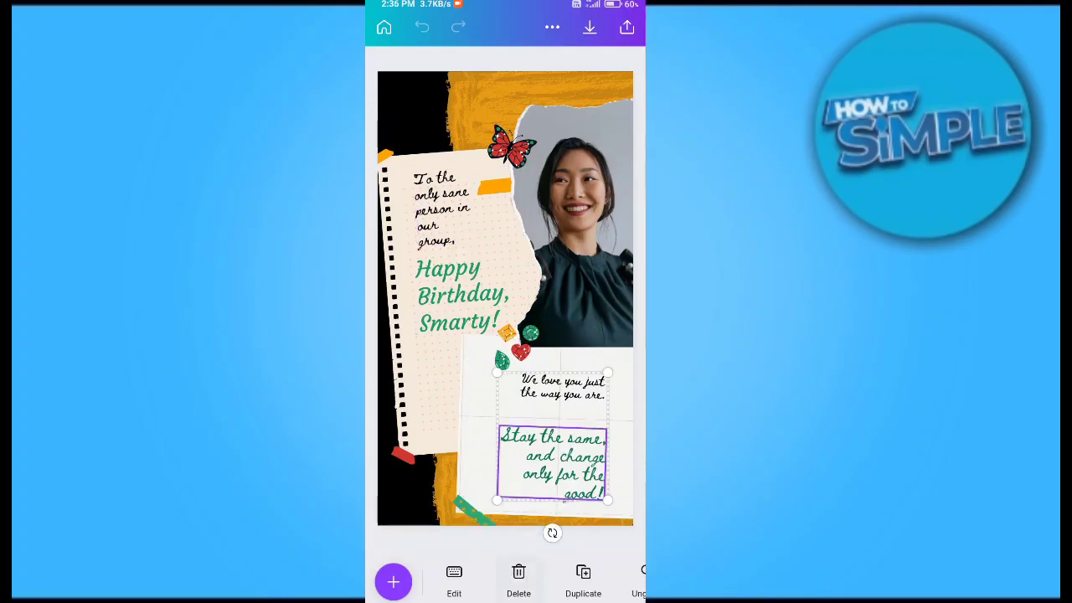